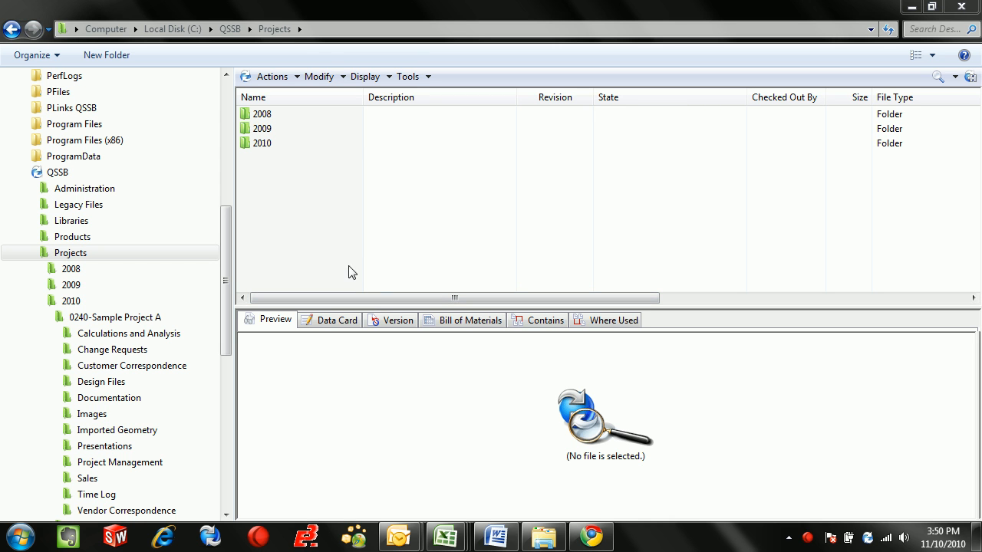
- Navigate into 2010 > 0240-Sample Project A > Time Log folder
{"action": "double_click", "coordinate": [262, 143]}
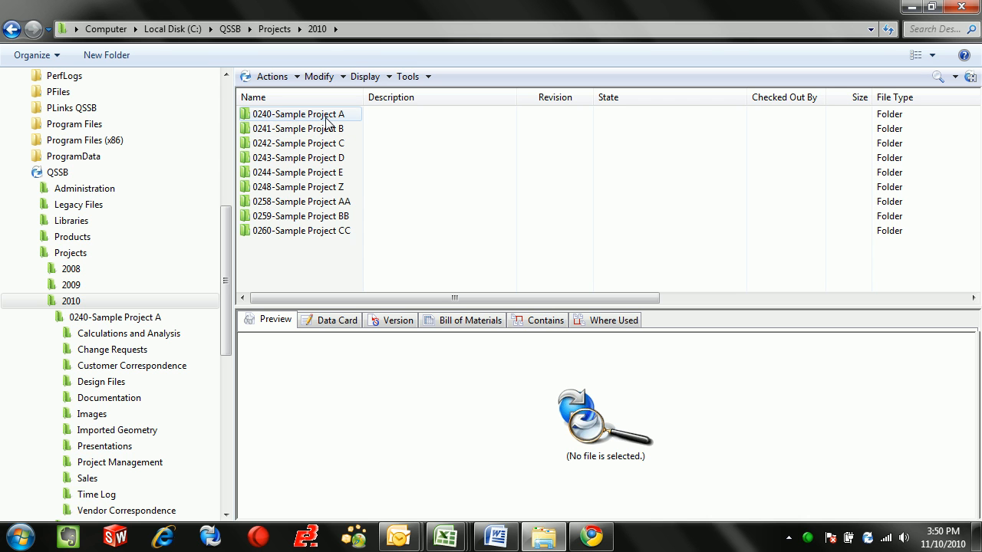
{"action": "double_click", "coordinate": [328, 117]}
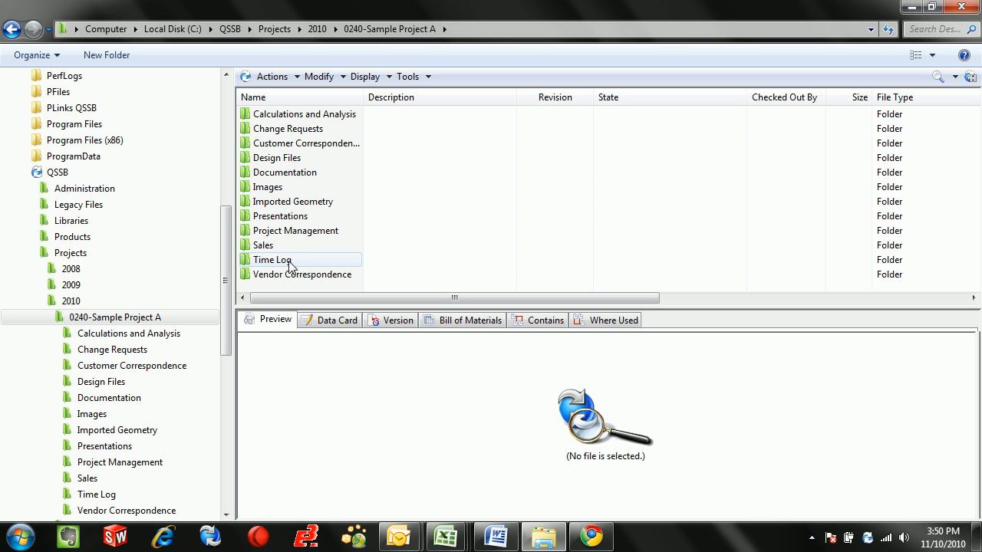
{"action": "double_click", "coordinate": [292, 264]}
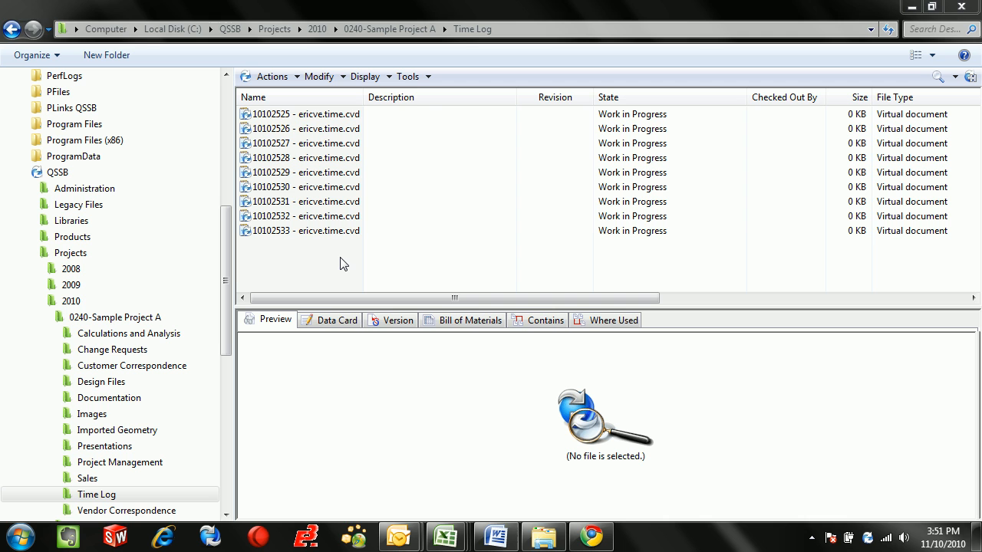
- Create a new Time Log entry from the folder's context menu
{"action": "right_click", "coordinate": [341, 259]}
{"action": "mouse_move", "coordinate": [399, 376]}
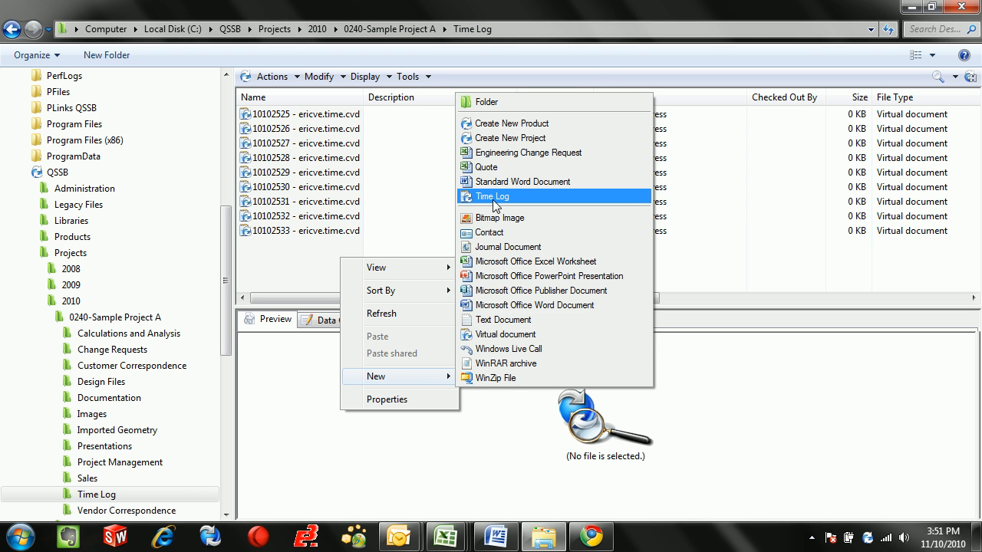
{"action": "left_click", "coordinate": [495, 196]}
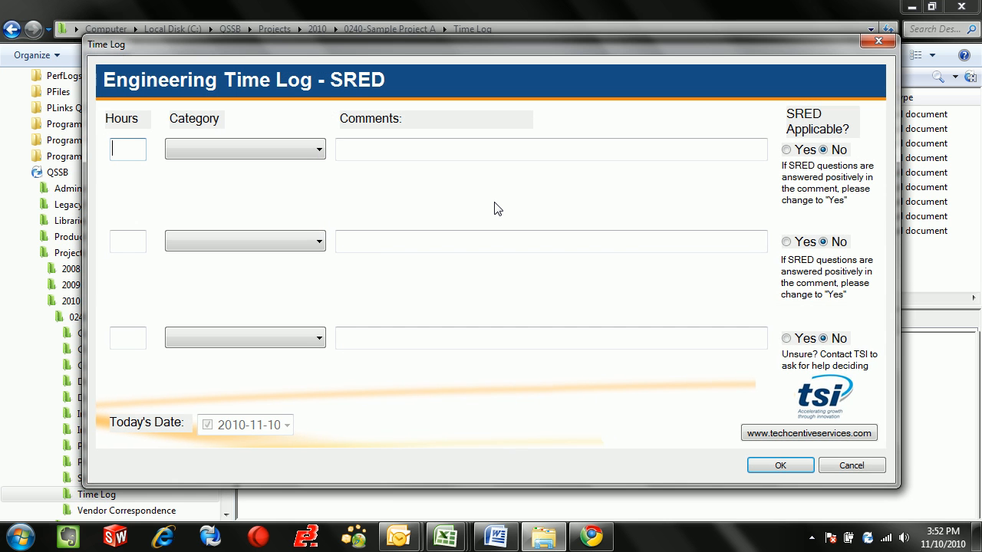
- Enter 4 hours in the first row and settle its category on Engineering after browsing the list
{"action": "left_click", "coordinate": [130, 157]}
{"action": "type", "text": "4"}
{"action": "left_click", "coordinate": [246, 149]}
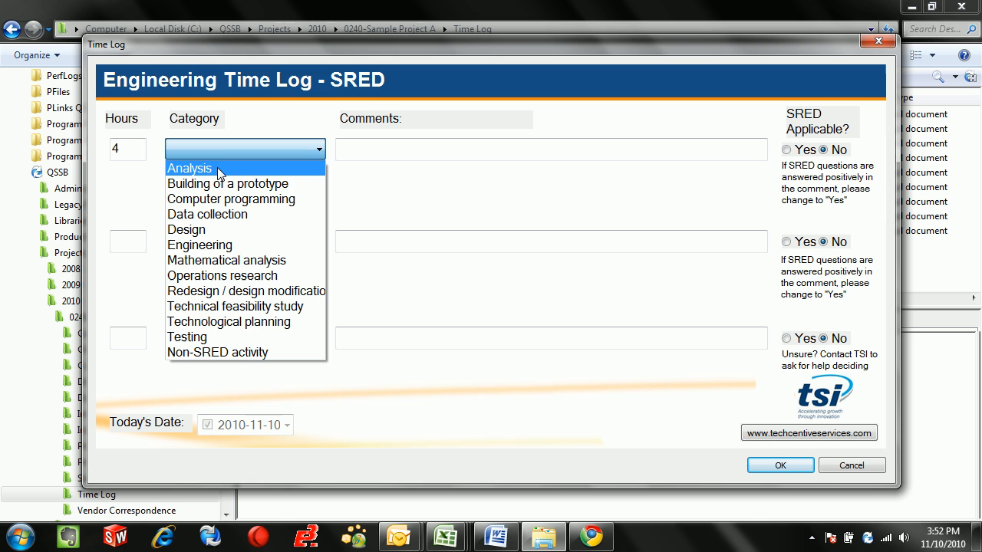
{"action": "left_click", "coordinate": [218, 168]}
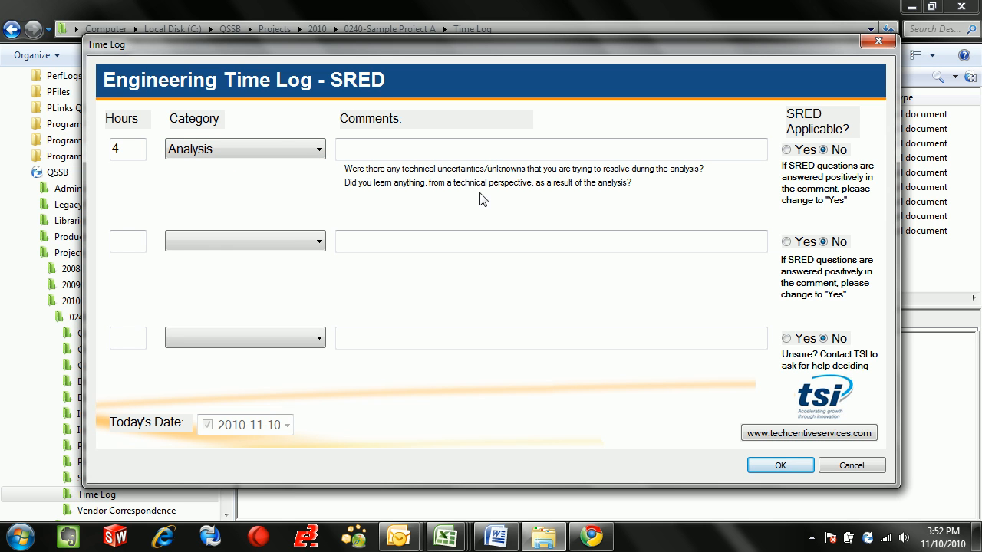
{"action": "left_click", "coordinate": [275, 150]}
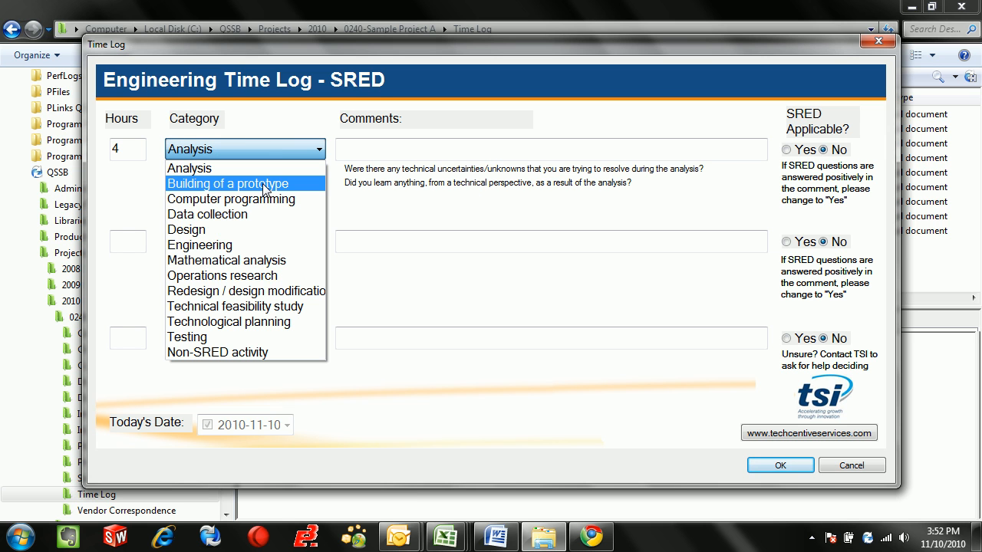
{"action": "left_click", "coordinate": [263, 187]}
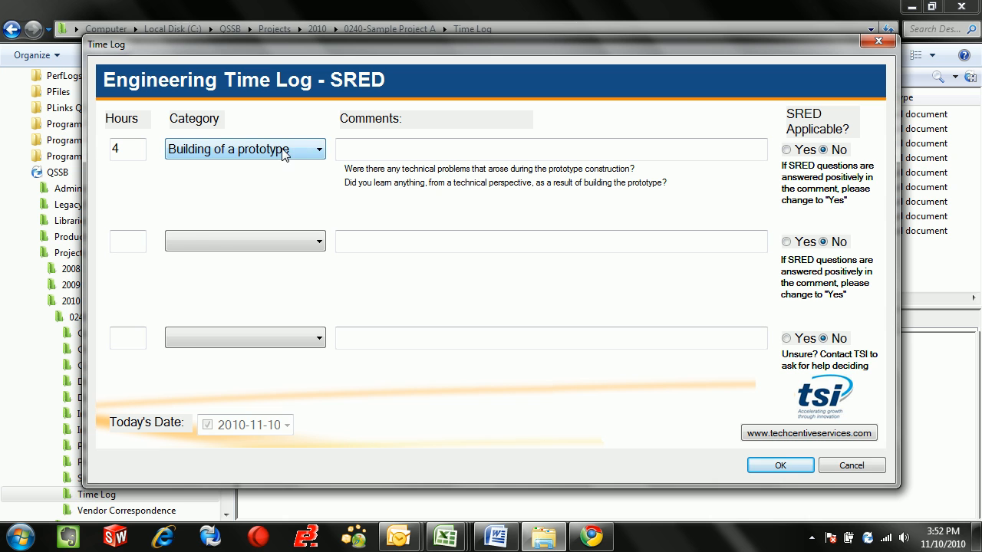
{"action": "left_click", "coordinate": [284, 150]}
{"action": "left_click", "coordinate": [262, 216]}
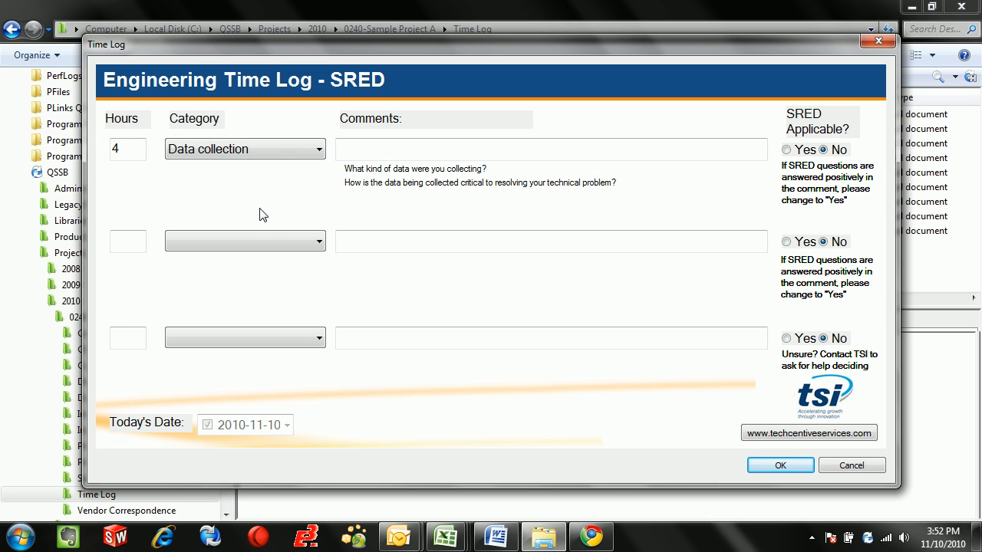
{"action": "left_click", "coordinate": [283, 150]}
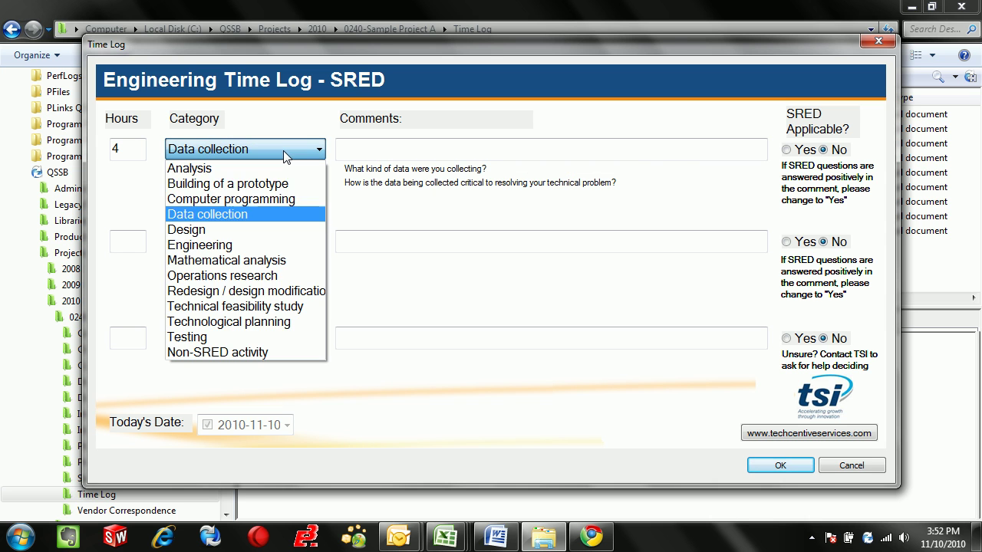
{"action": "left_click", "coordinate": [258, 244]}
{"action": "left_click", "coordinate": [389, 148]}
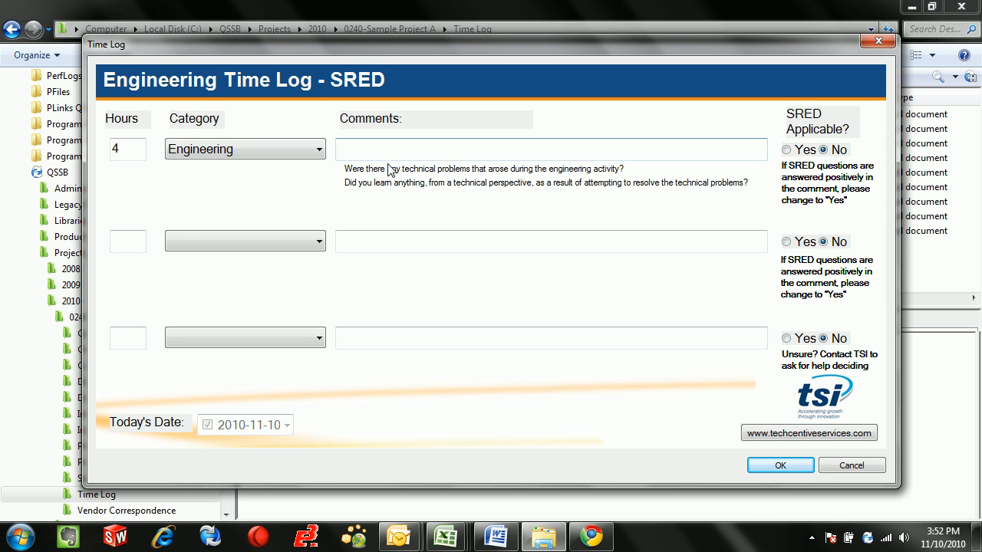
- Toggle SRED Applicable Yes/No on the first and second time log rows
{"action": "left_click", "coordinate": [787, 150]}
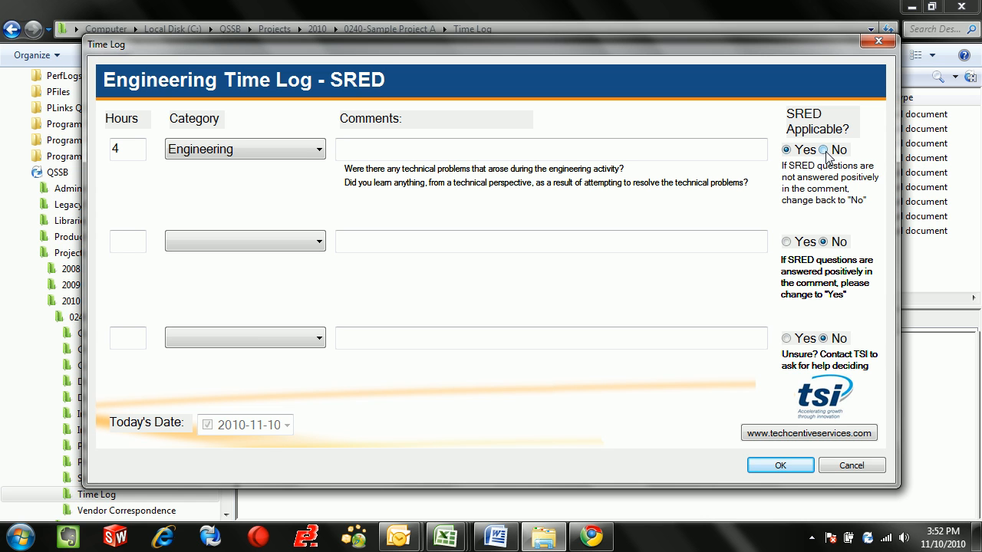
{"action": "left_click", "coordinate": [824, 150]}
{"action": "left_click", "coordinate": [786, 150]}
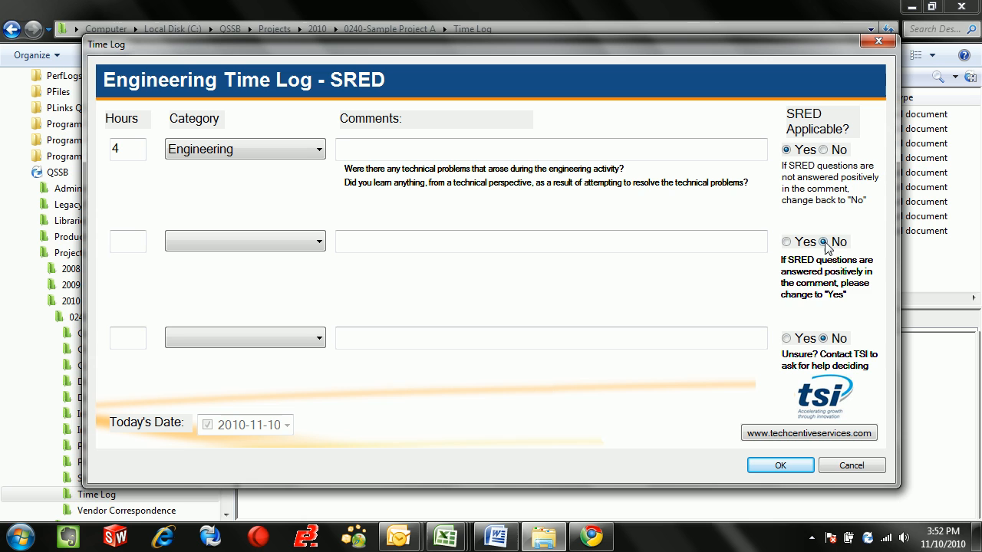
{"action": "left_click", "coordinate": [787, 242]}
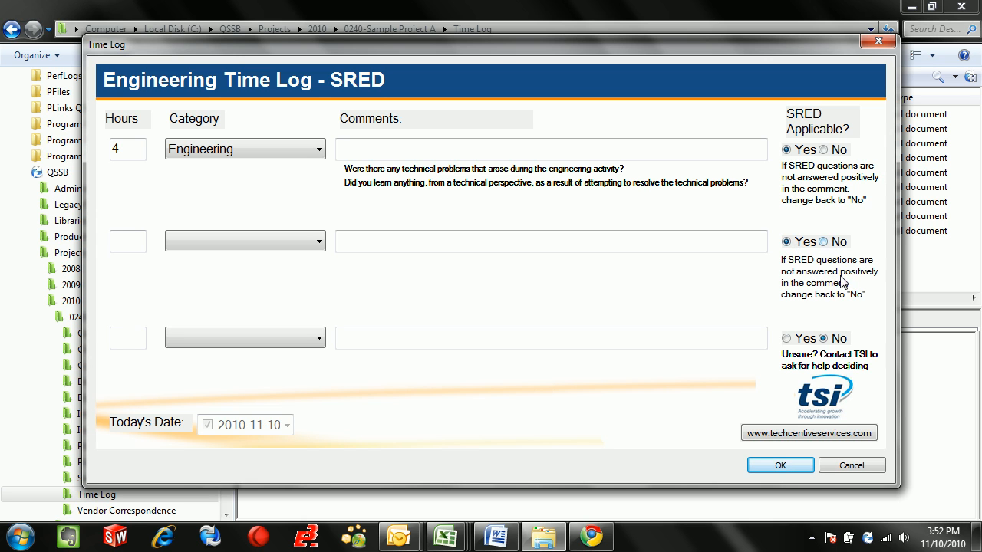
{"action": "left_click", "coordinate": [824, 242]}
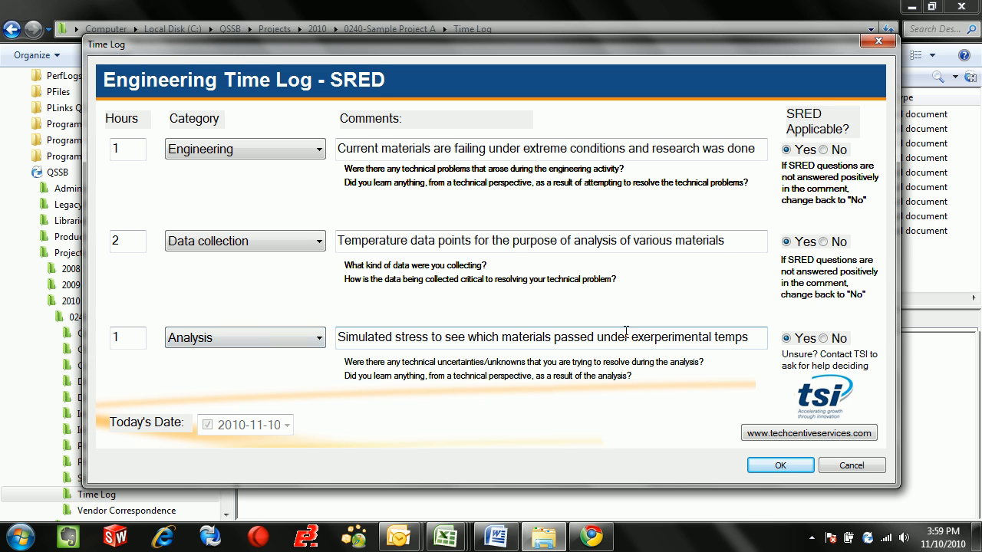
- Mark the Analysis row SRED applicable and submit the time log with OK
{"action": "left_click", "coordinate": [787, 338]}
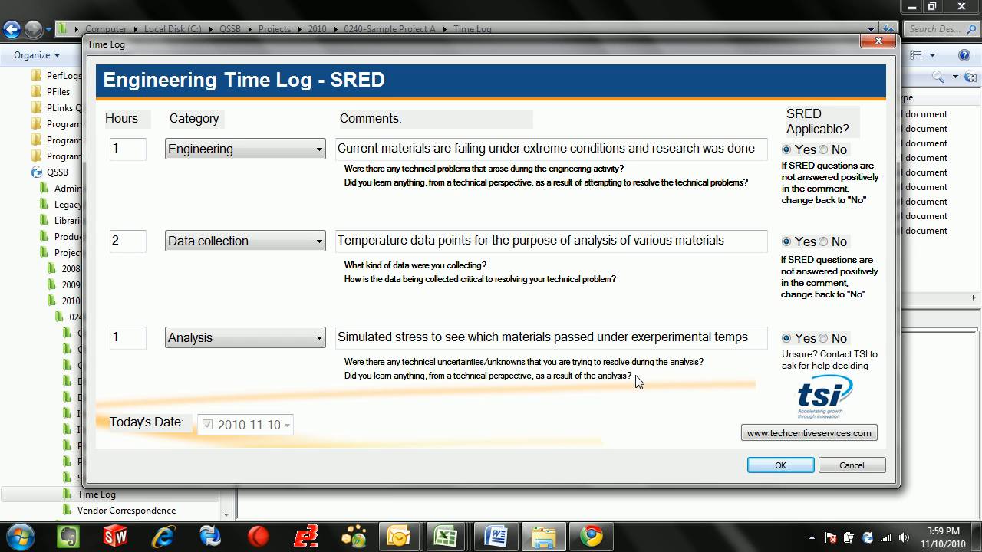
{"action": "left_click", "coordinate": [780, 466]}
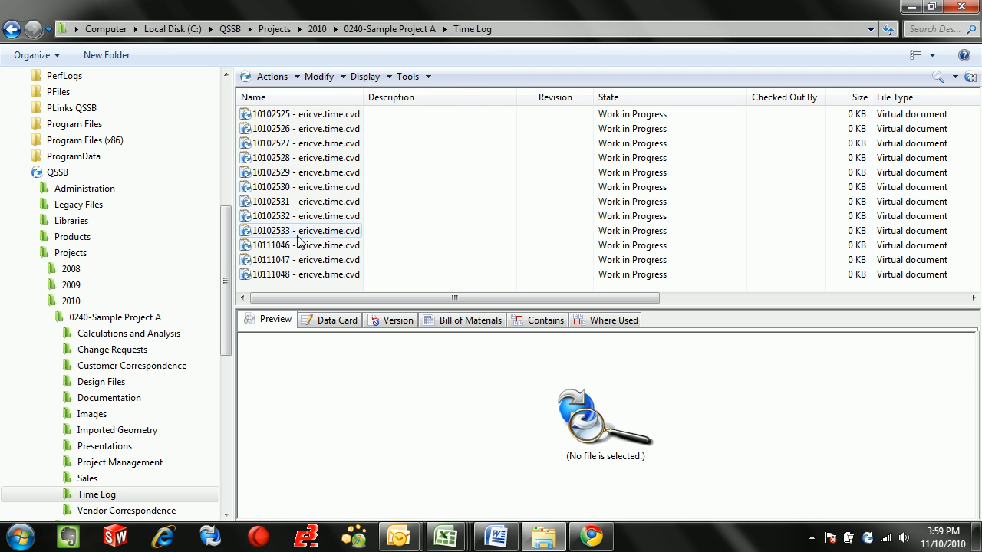
- Select time log entry 10111048 and enlarge its data card showing 1 hour Analysis, SRED Yes
{"action": "left_click", "coordinate": [337, 320]}
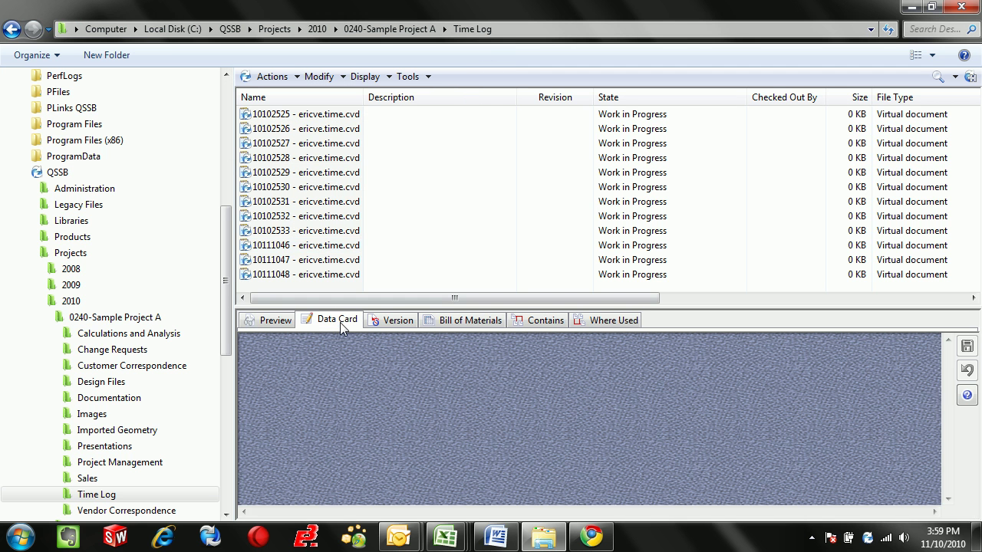
{"action": "left_click", "coordinate": [323, 275]}
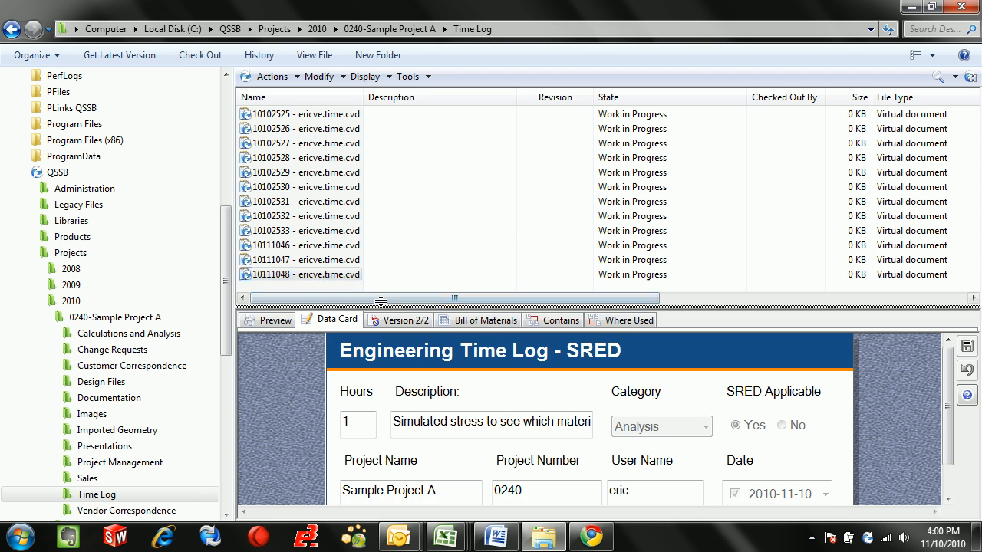
{"action": "left_click_drag", "start_coordinate": [382, 307], "coordinate": [382, 252]}
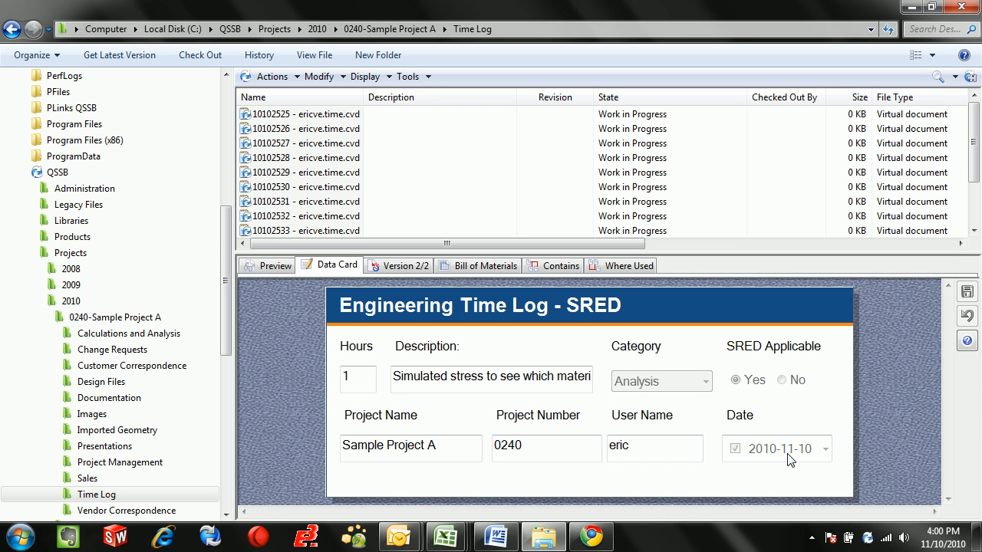
- Launch the Time Log Search from the Search dropdown and maximize its window
{"action": "left_click", "coordinate": [956, 78]}
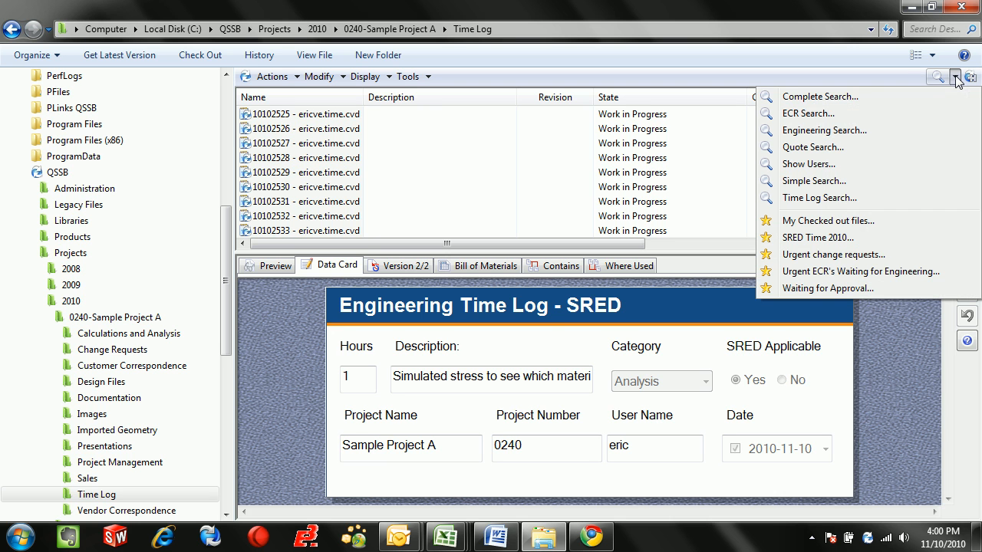
{"action": "left_click", "coordinate": [830, 199]}
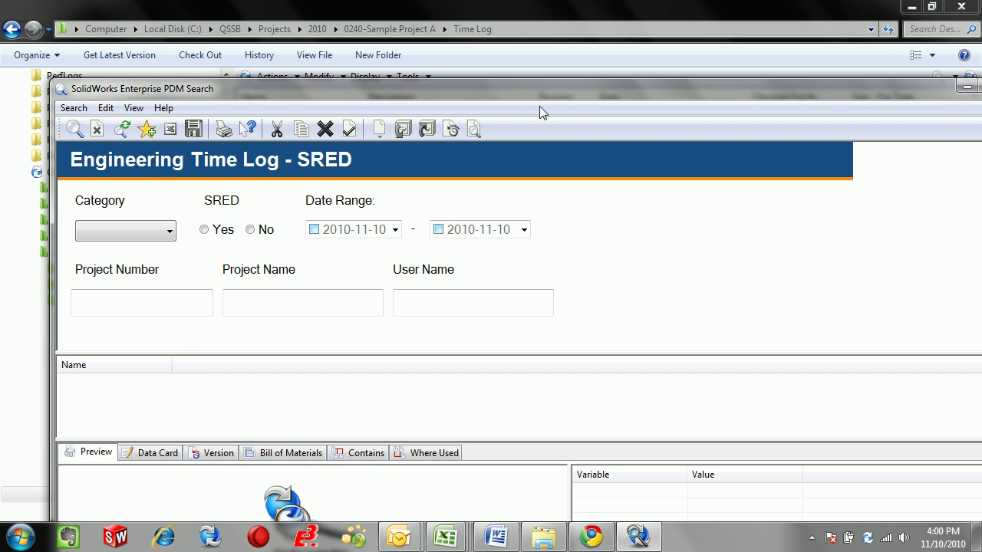
{"action": "double_click", "coordinate": [539, 89]}
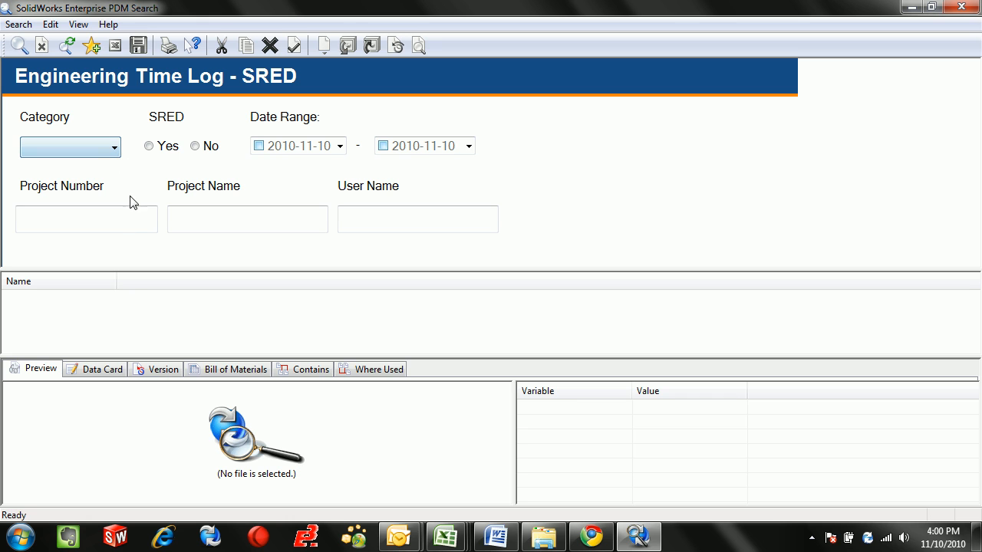
- Search for SRED Yes entries dated 2010-11-01 to 2010-11-30, finding three time log files
{"action": "left_click", "coordinate": [127, 222]}
{"action": "left_click_drag", "start_coordinate": [154, 268], "coordinate": [151, 241]}
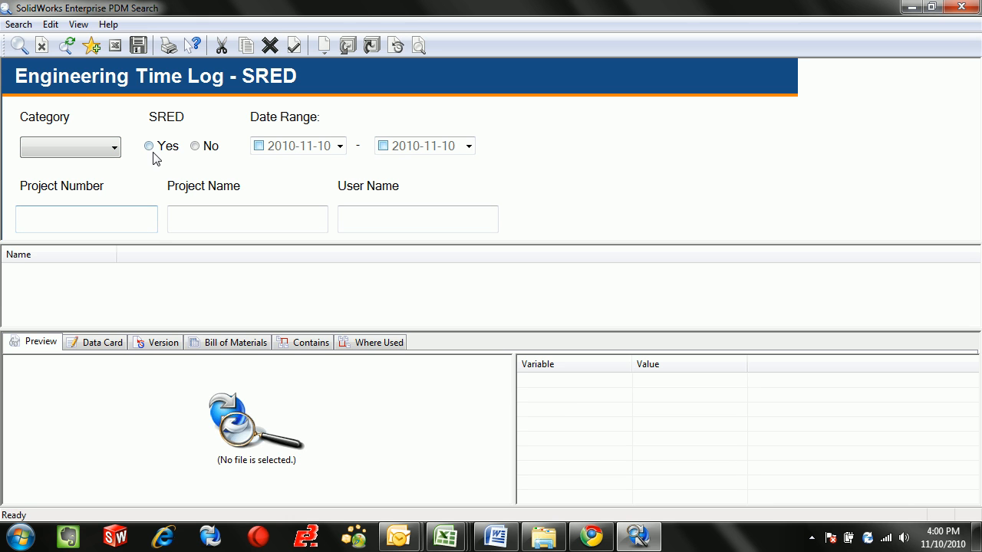
{"action": "left_click", "coordinate": [148, 146]}
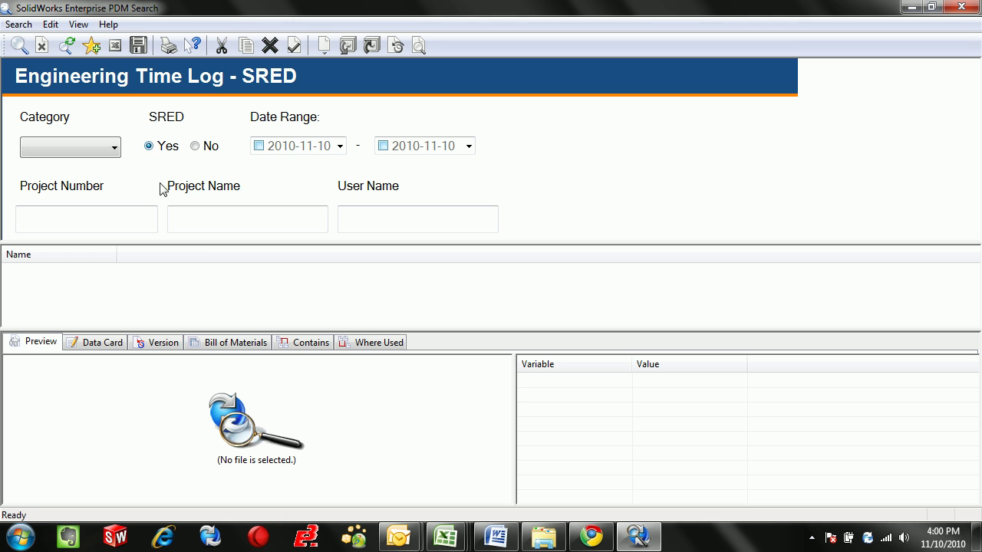
{"action": "left_click", "coordinate": [339, 146]}
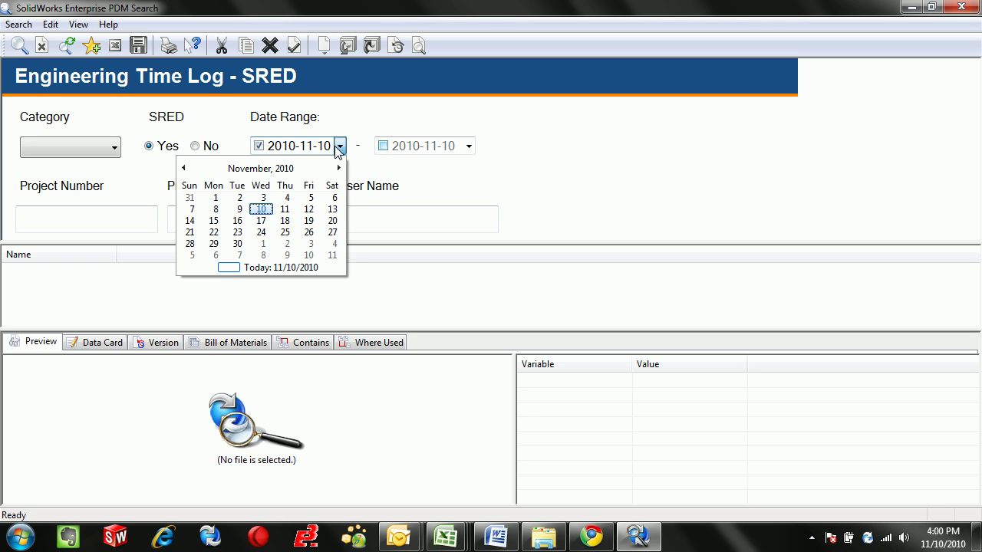
{"action": "left_click", "coordinate": [215, 198]}
{"action": "left_click", "coordinate": [468, 147]}
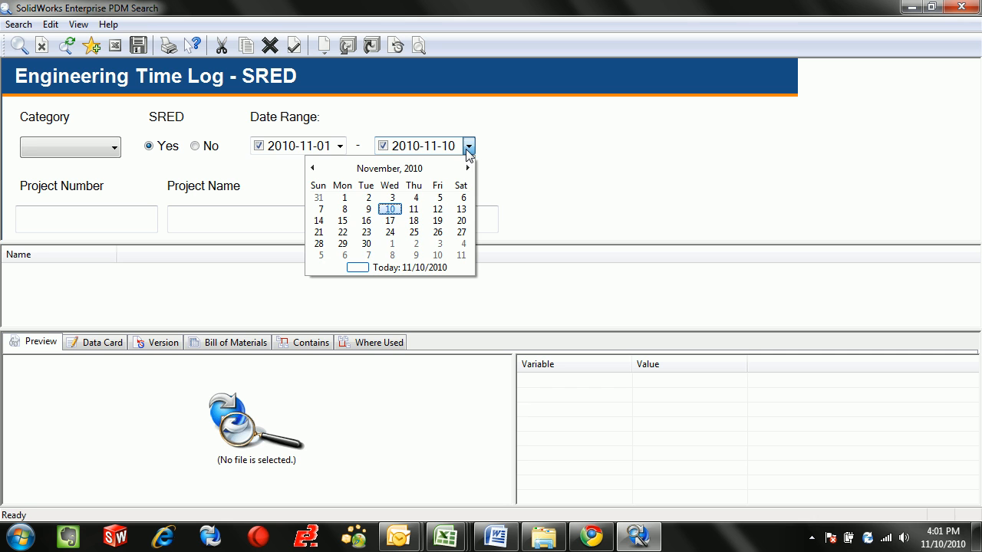
{"action": "left_click", "coordinate": [366, 244]}
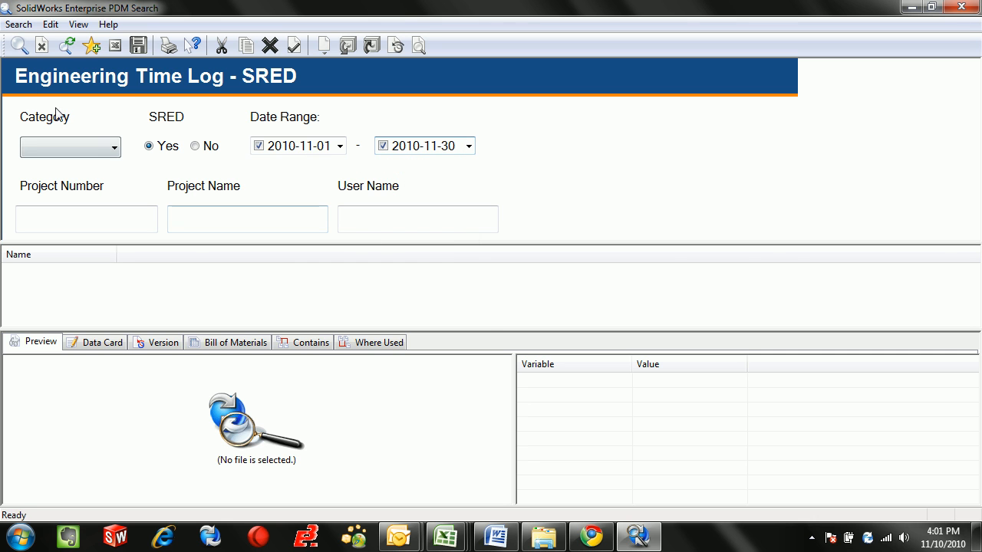
{"action": "left_click", "coordinate": [18, 45]}
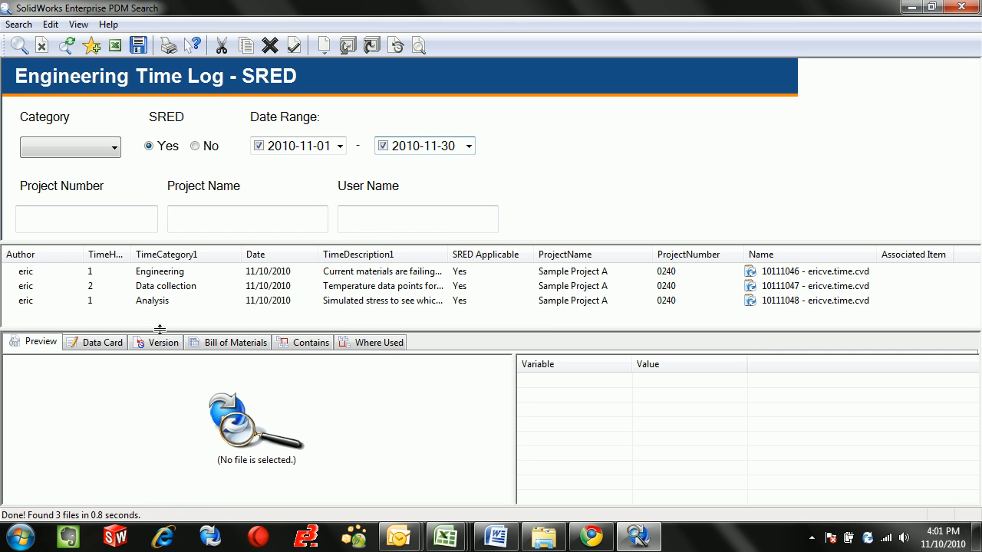
{"action": "left_click_drag", "start_coordinate": [161, 331], "coordinate": [161, 364]}
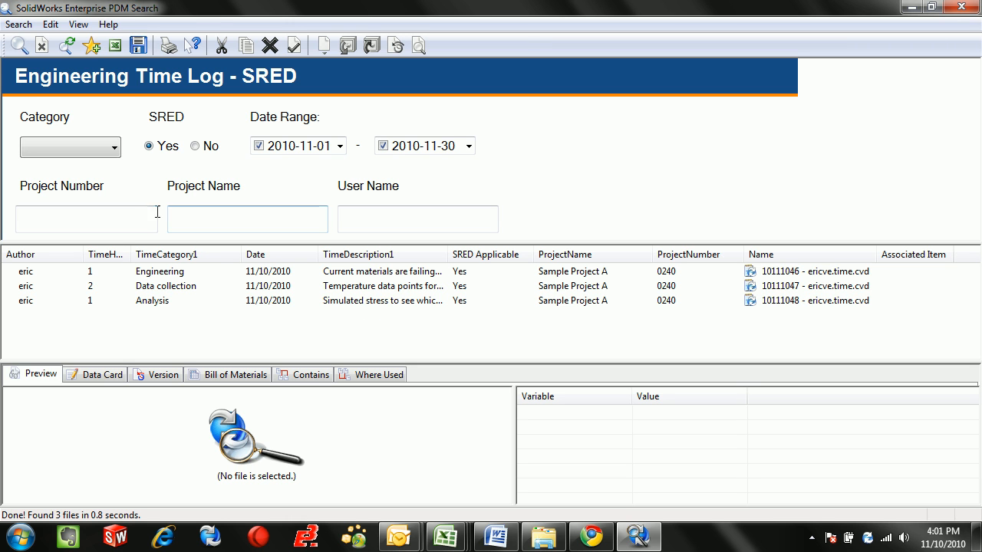
- Export the results to Excel and insert a PivotTable with PivotChart on a new worksheet
{"action": "left_click", "coordinate": [113, 150]}
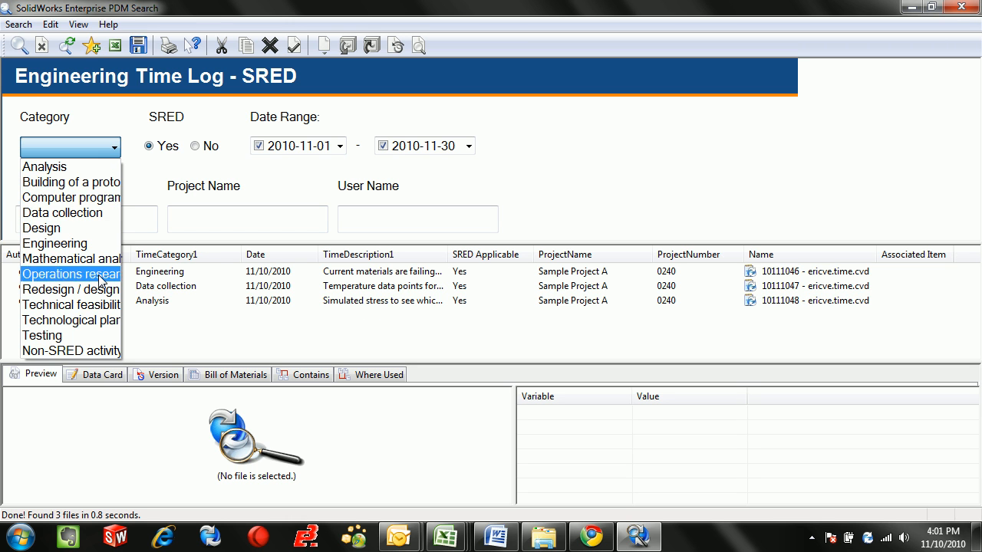
{"action": "left_click", "coordinate": [138, 184]}
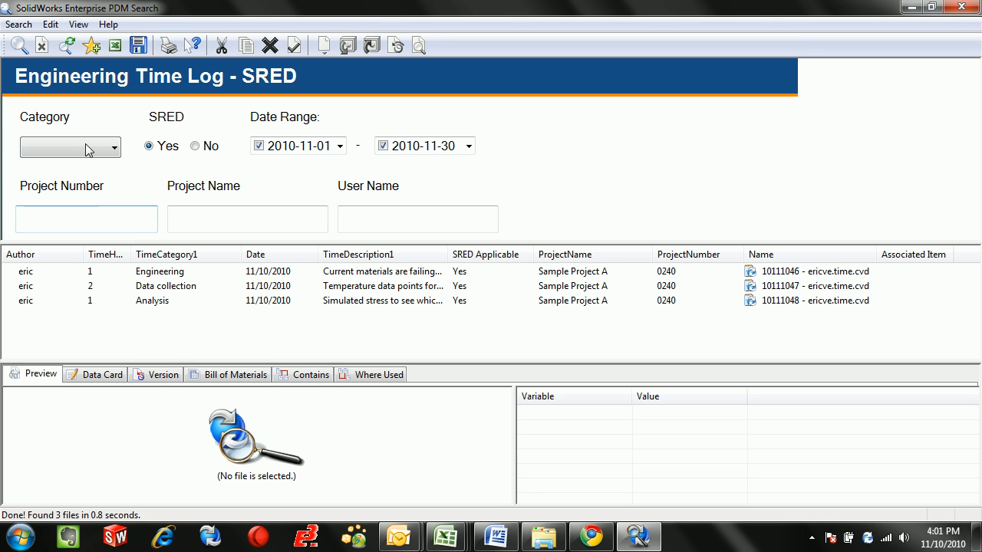
{"action": "left_click", "coordinate": [117, 46]}
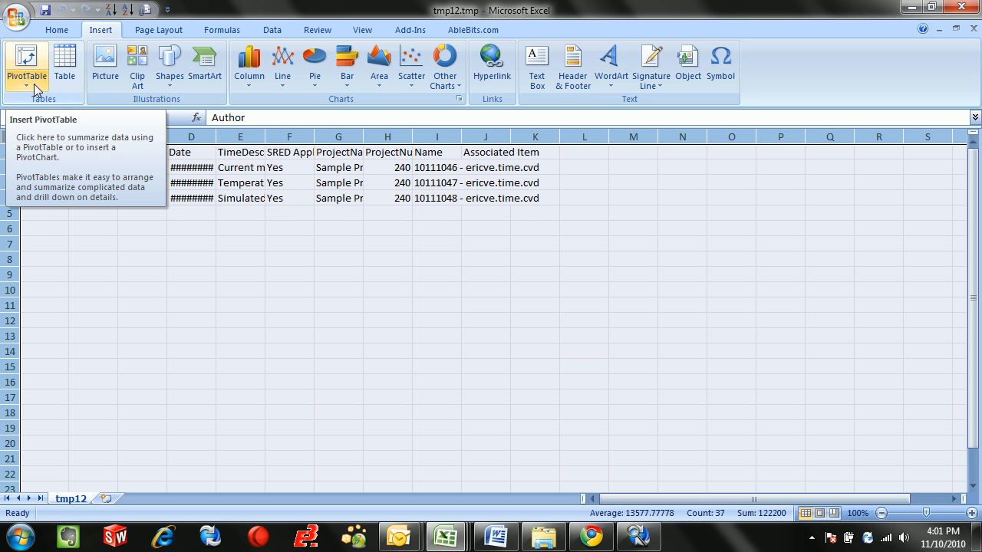
{"action": "left_click", "coordinate": [27, 85]}
{"action": "left_click", "coordinate": [53, 118]}
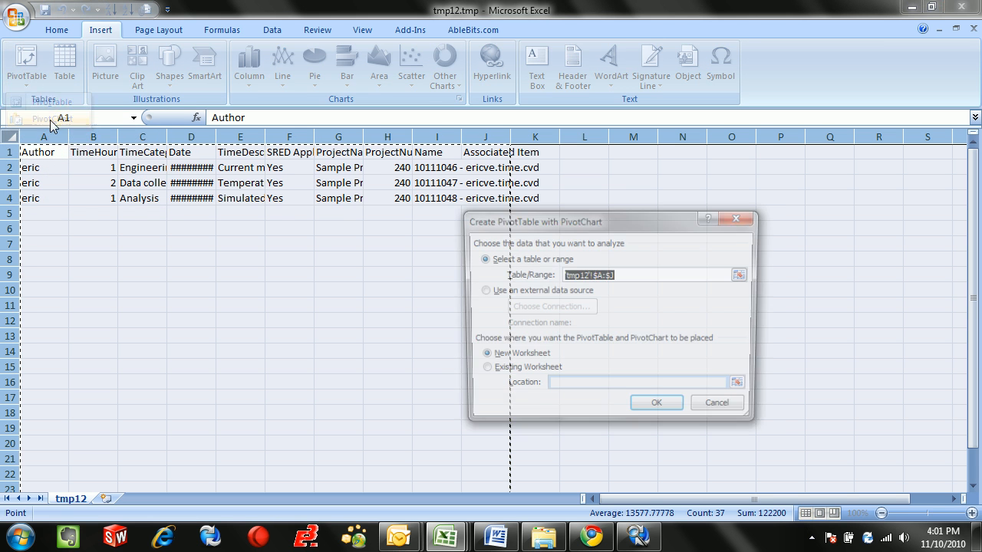
{"action": "left_click", "coordinate": [660, 410]}
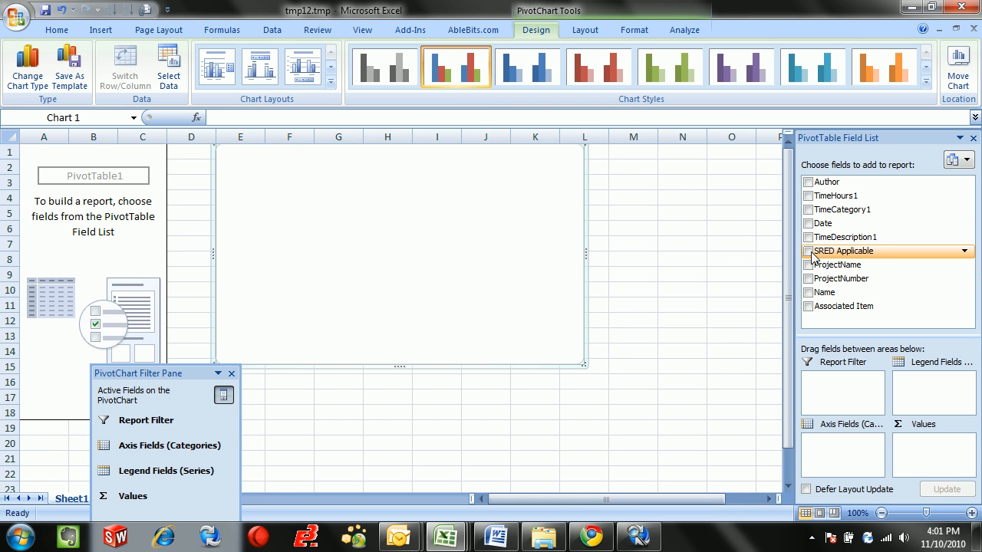
- Chart TimeHours1 summed by TimeCategory1 (Sum instead of Count)
{"action": "left_click", "coordinate": [808, 209]}
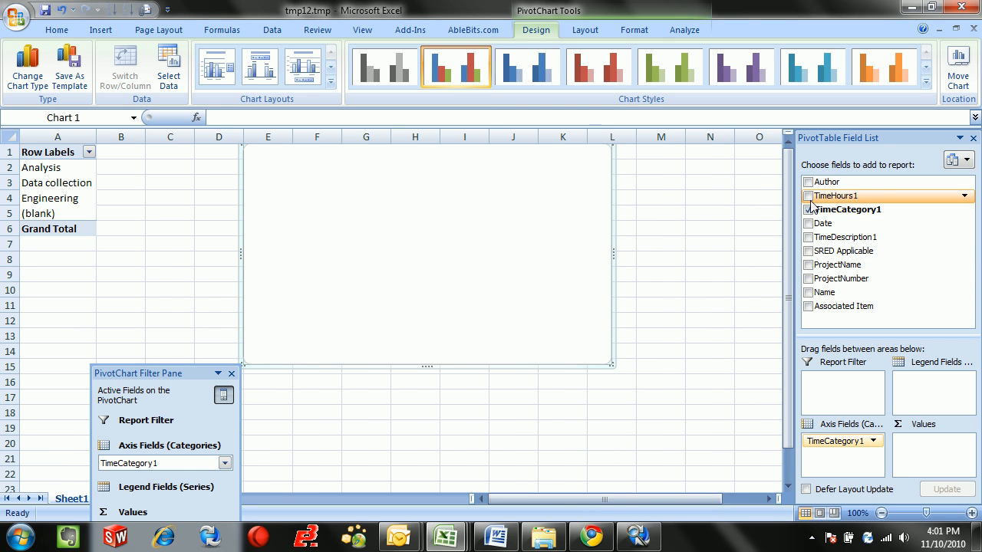
{"action": "left_click", "coordinate": [808, 197]}
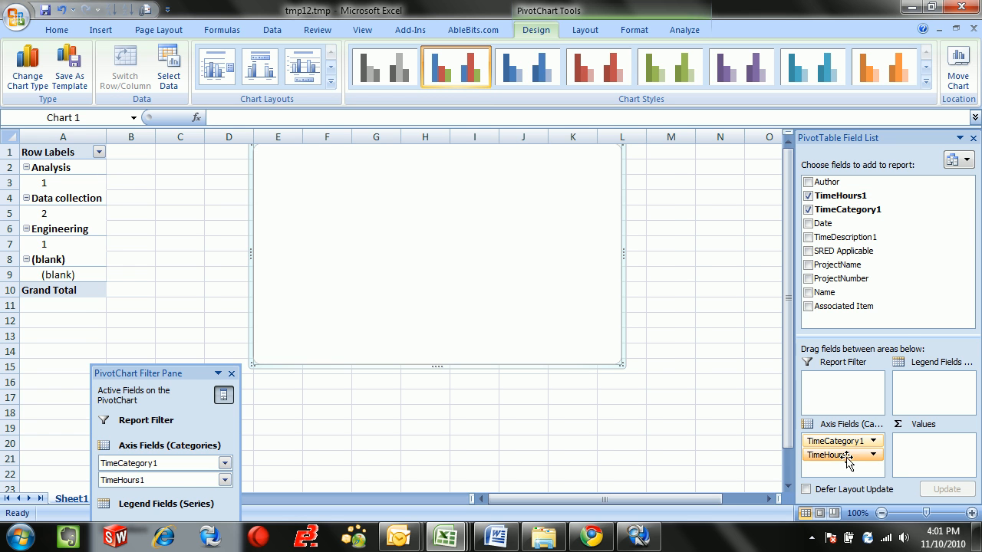
{"action": "left_click_drag", "start_coordinate": [840, 455], "coordinate": [917, 459]}
{"action": "left_click", "coordinate": [963, 441]}
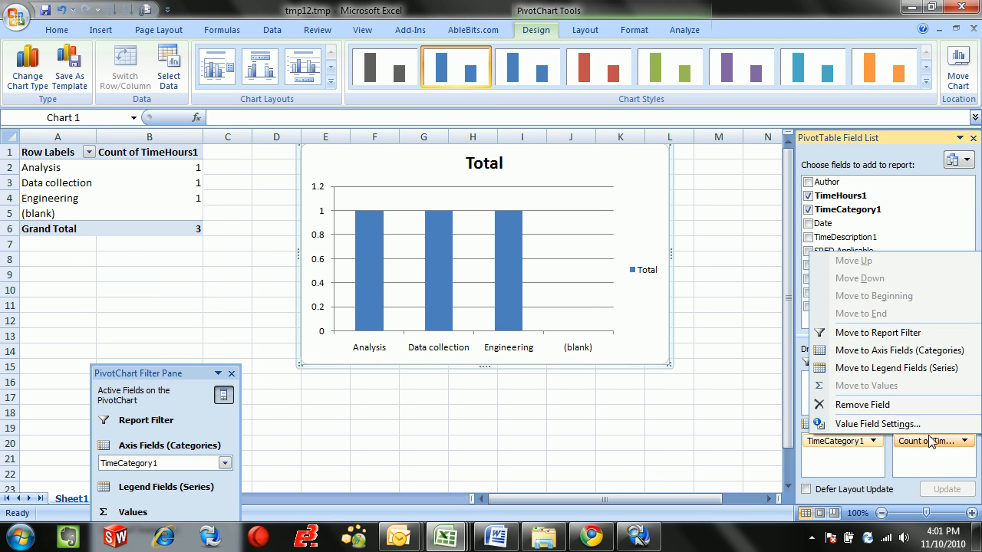
{"action": "left_click", "coordinate": [878, 423]}
{"action": "left_click", "coordinate": [500, 332]}
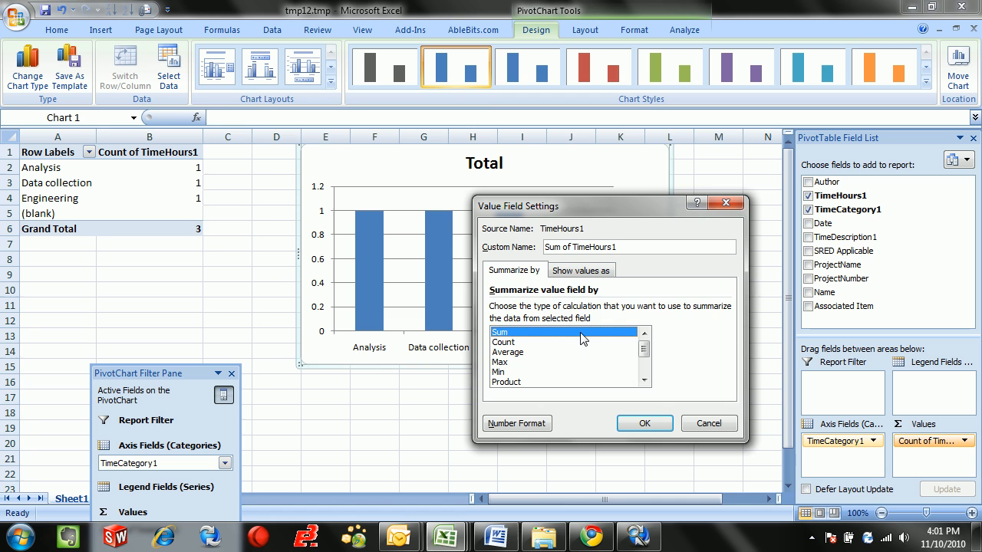
{"action": "left_click", "coordinate": [644, 423]}
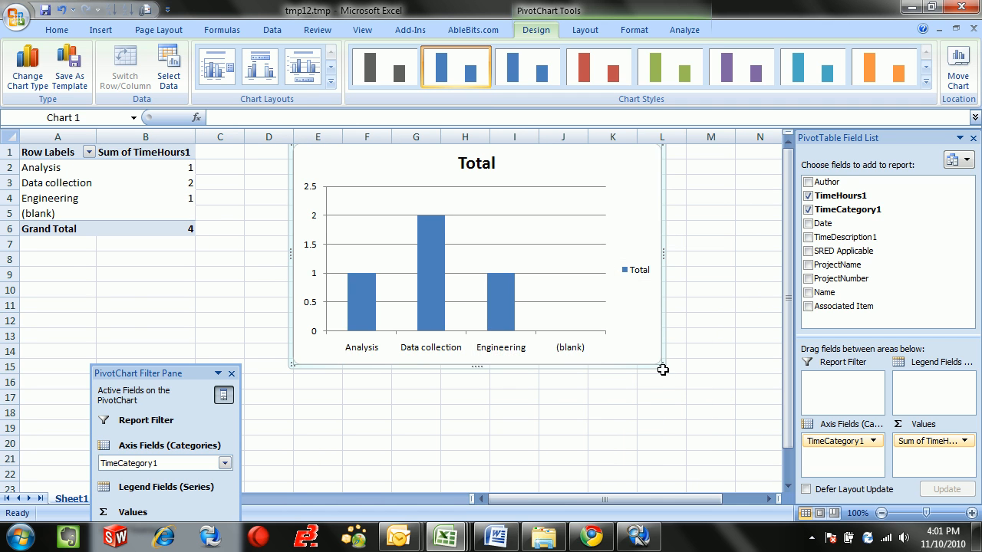